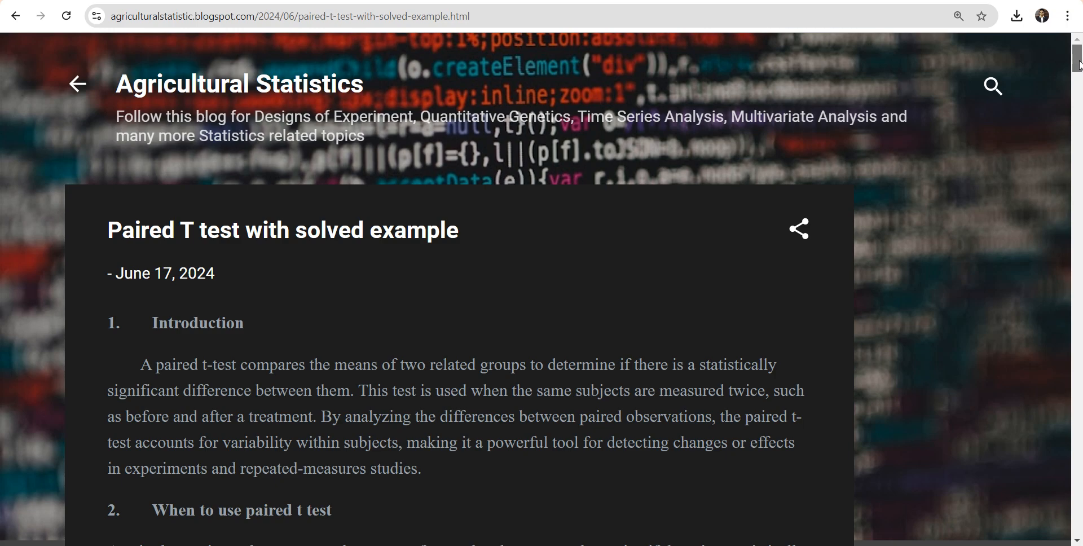
Examine the solved example's milk yield table on the blog page, highlighting cow 1's morning and evening values and the column headings.
{"action": "left_click_drag", "start_coordinate": [1080, 66], "coordinate": [1079, 209]}
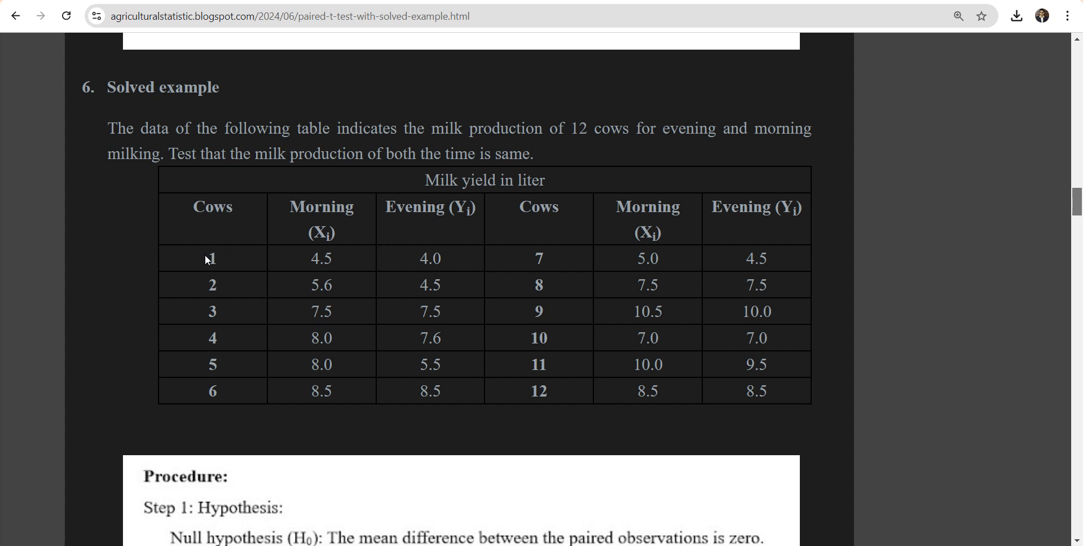
{"action": "left_click_drag", "start_coordinate": [205, 255], "coordinate": [213, 259]}
{"action": "left_click", "coordinate": [308, 258]}
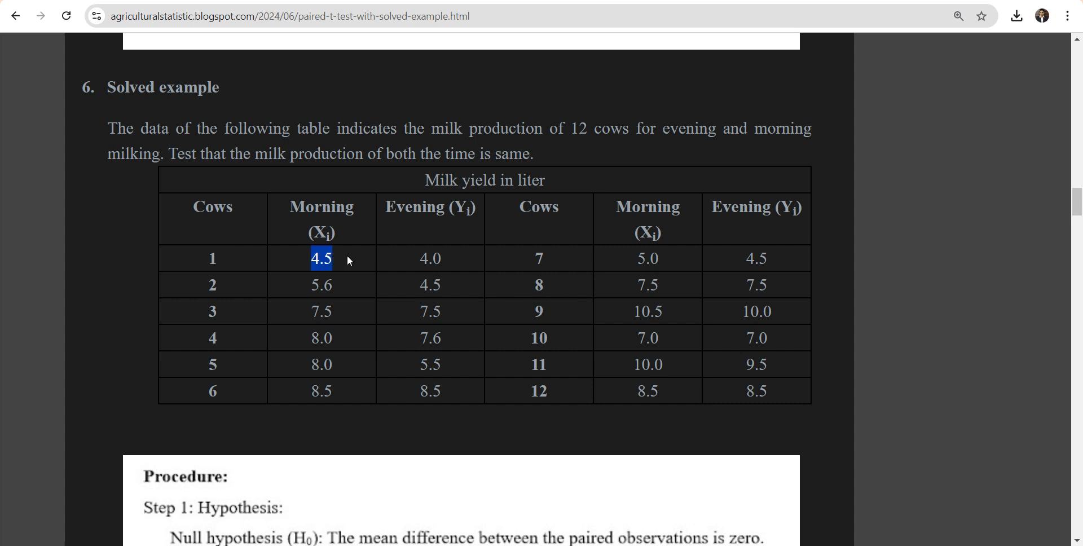
{"action": "left_click_drag", "start_coordinate": [420, 258], "coordinate": [442, 256]}
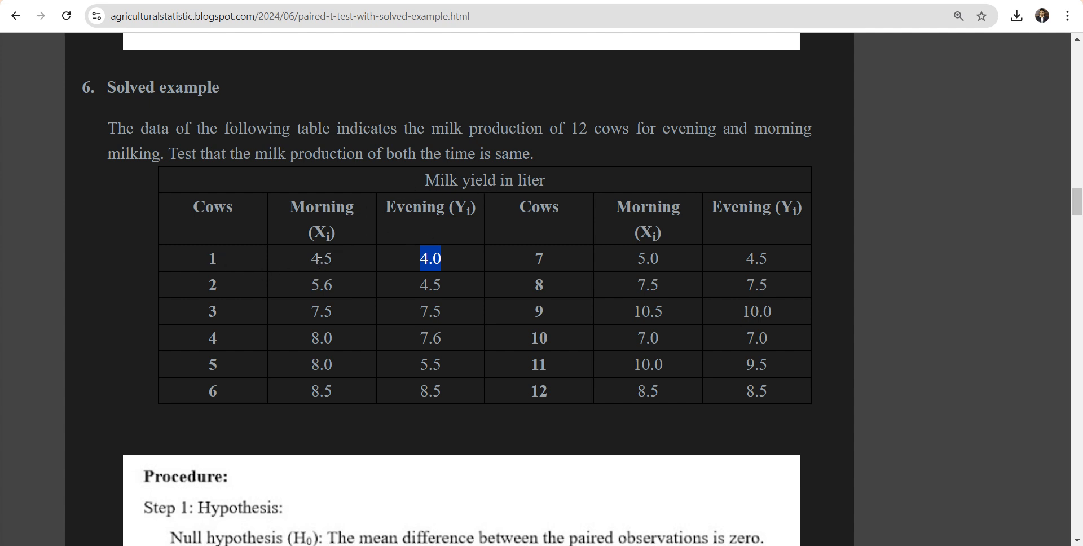
{"action": "left_click_drag", "start_coordinate": [310, 259], "coordinate": [340, 263]}
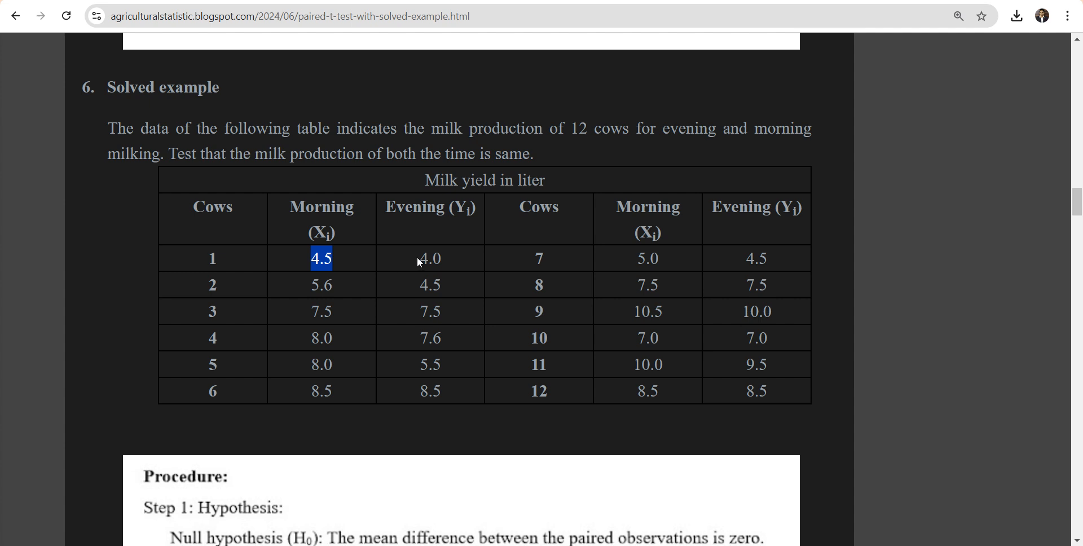
{"action": "left_click_drag", "start_coordinate": [417, 258], "coordinate": [443, 258]}
{"action": "left_click_drag", "start_coordinate": [210, 260], "coordinate": [219, 263]}
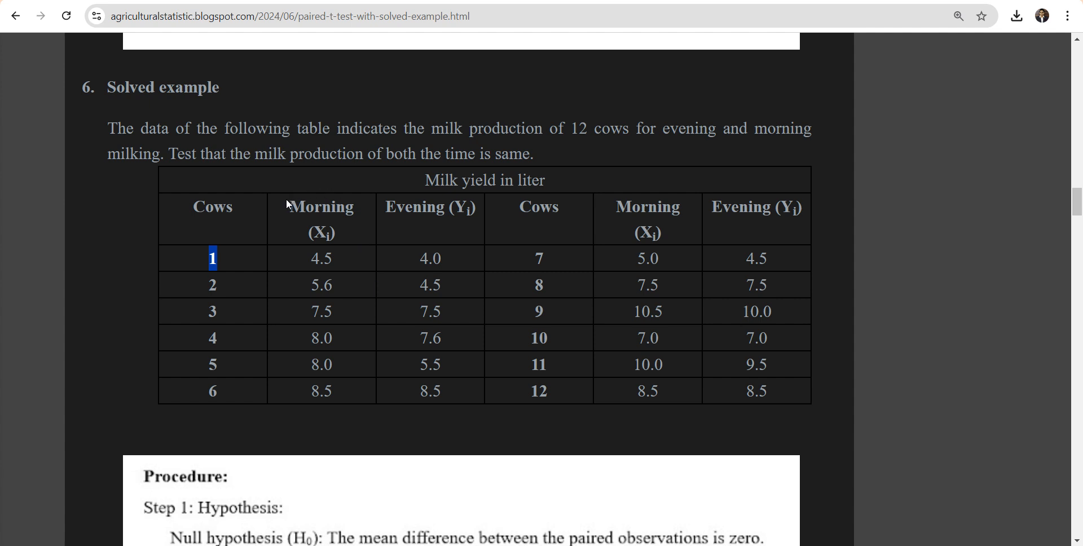
{"action": "left_click_drag", "start_coordinate": [288, 204], "coordinate": [468, 210]}
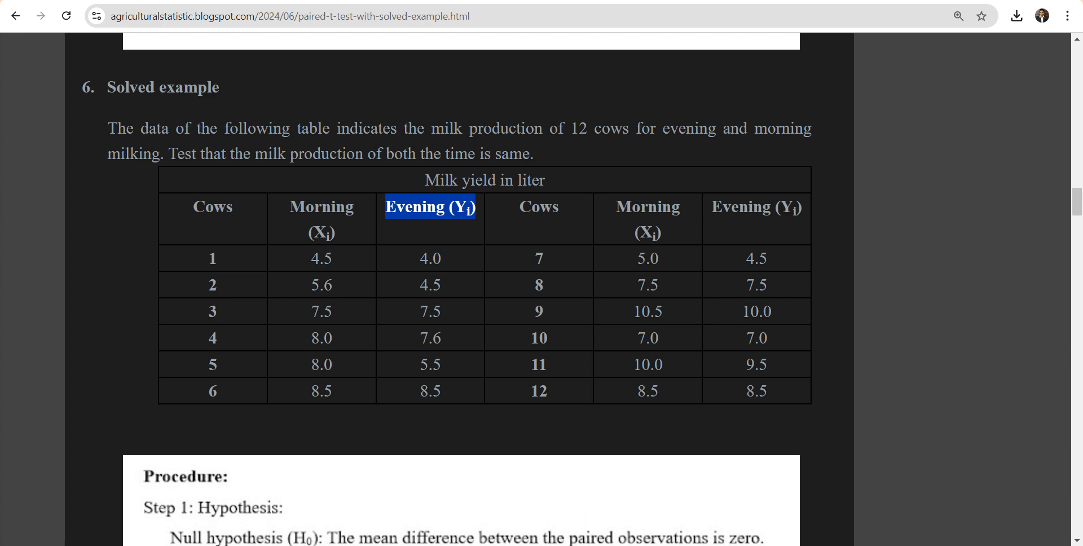
Open the "paired t test" CSV file from the Downloads folder in Excel and enlarge the worksheet.
{"action": "mouse_move", "coordinate": [573, 545]}
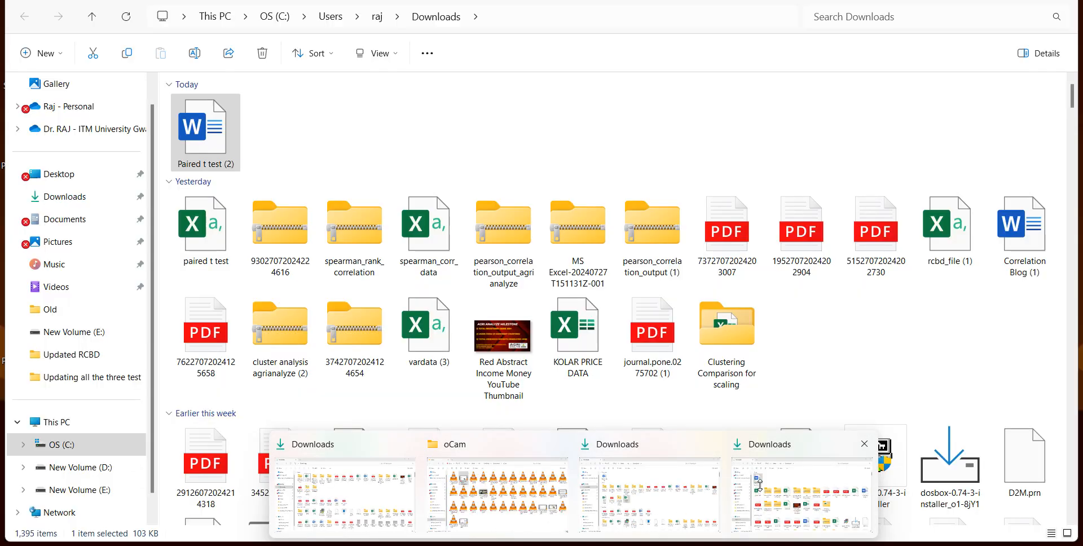
{"action": "left_click", "coordinate": [801, 493]}
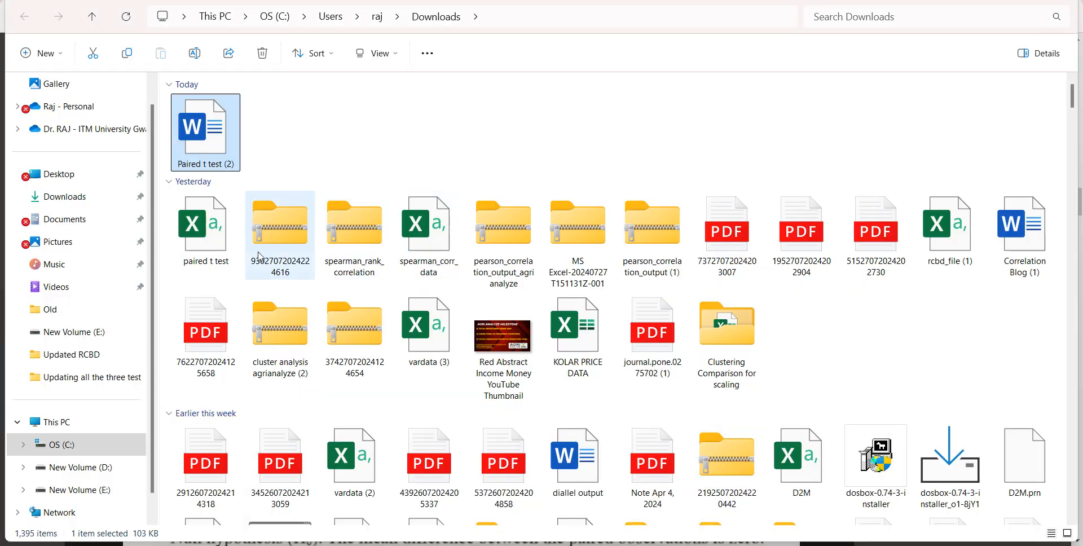
{"action": "double_click", "coordinate": [219, 240]}
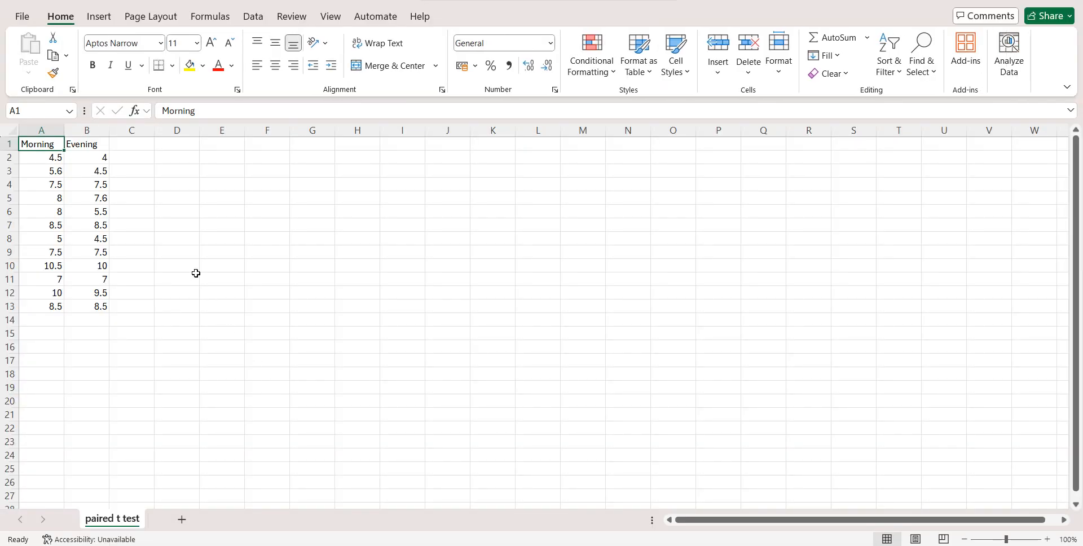
{"action": "left_click", "coordinate": [1045, 538]}
{"action": "left_click", "coordinate": [1045, 538]}
{"action": "left_click", "coordinate": [1045, 538]}
{"action": "left_click", "coordinate": [1045, 538]}
{"action": "left_click", "coordinate": [1045, 538]}
{"action": "left_click", "coordinate": [1045, 538]}
{"action": "left_click", "coordinate": [1045, 538]}
{"action": "left_click", "coordinate": [1045, 538]}
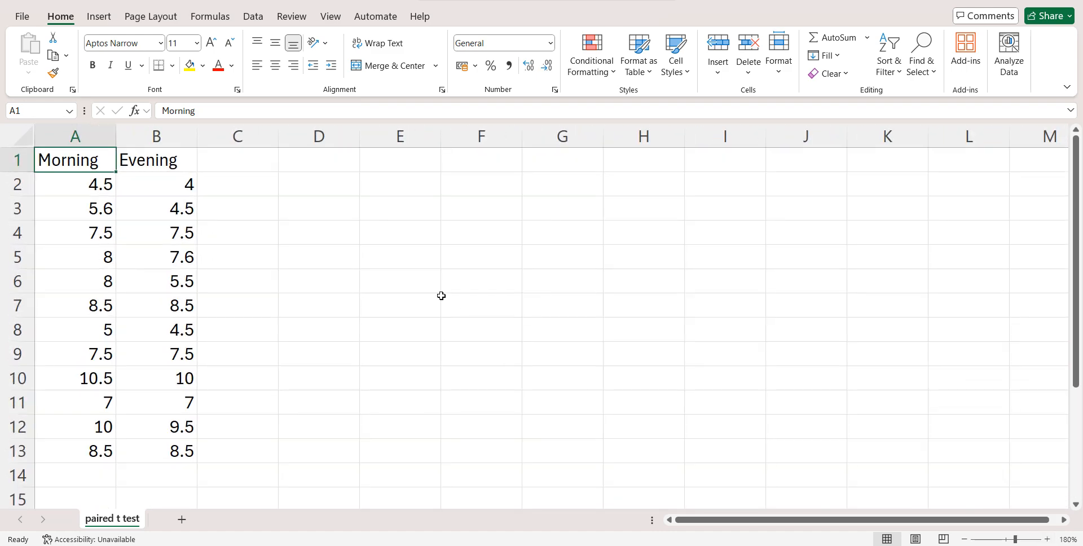
Review the Morning and Evening data columns, selecting the morning values in A2:A13.
{"action": "left_click", "coordinate": [142, 165]}
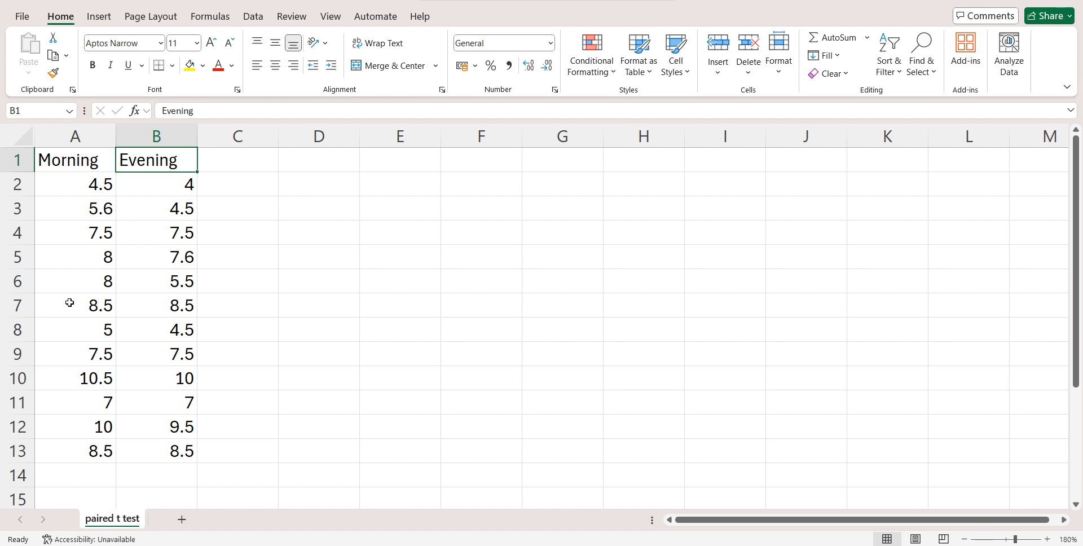
{"action": "left_click", "coordinate": [91, 197]}
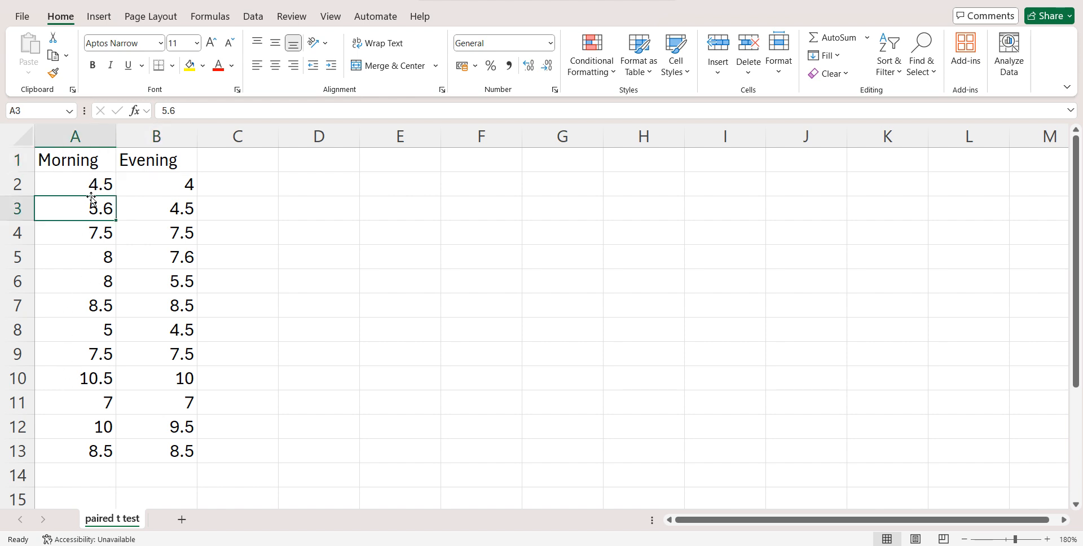
{"action": "key", "text": "Up"}
{"action": "key", "text": "ctrl+shift+Down"}
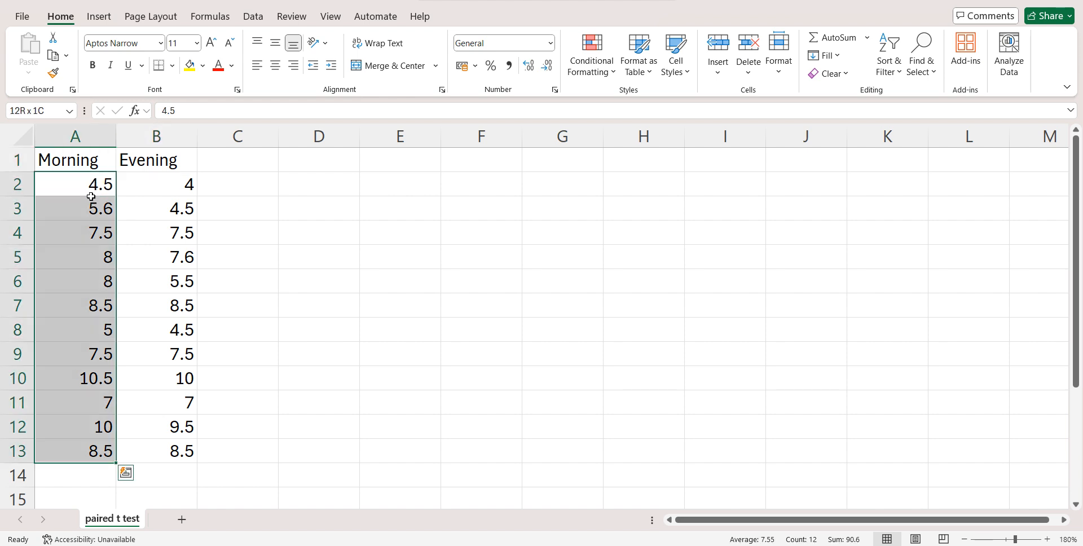
{"action": "left_click", "coordinate": [171, 175]}
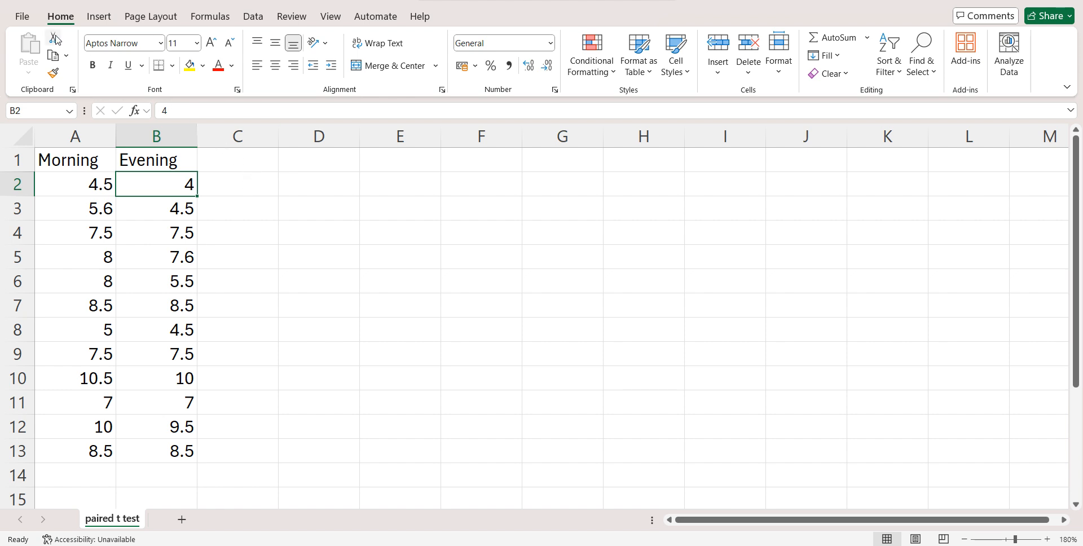
Check the file format in the workbook's Save As options and return to the worksheet without saving.
{"action": "left_click", "coordinate": [23, 17]}
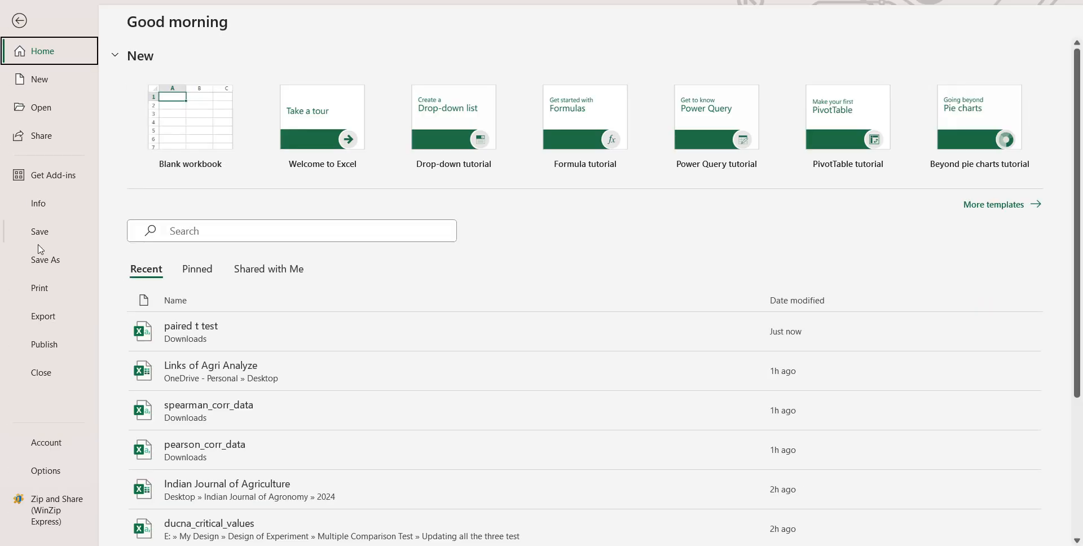
{"action": "left_click", "coordinate": [48, 259]}
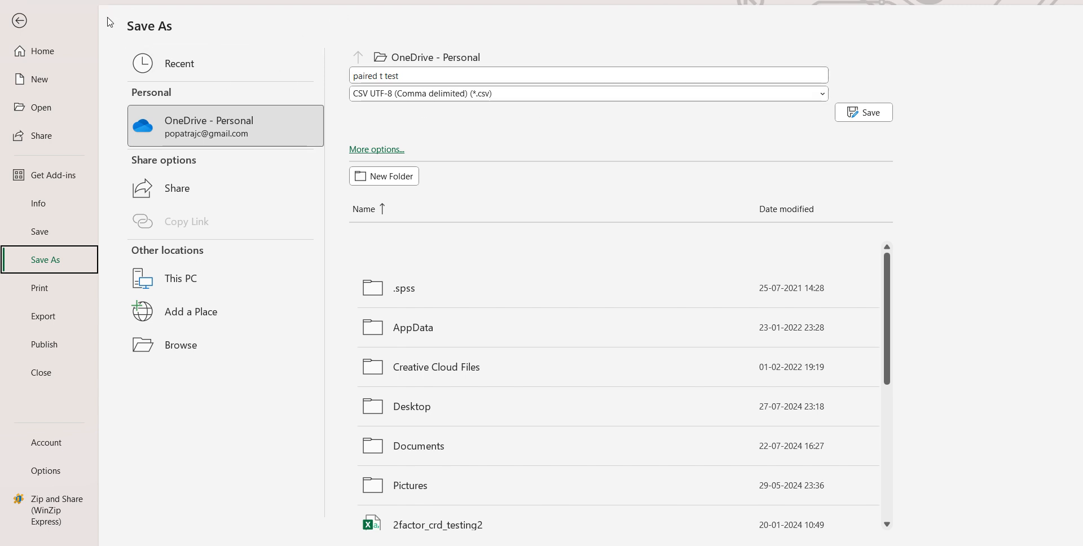
{"action": "left_click", "coordinate": [20, 21]}
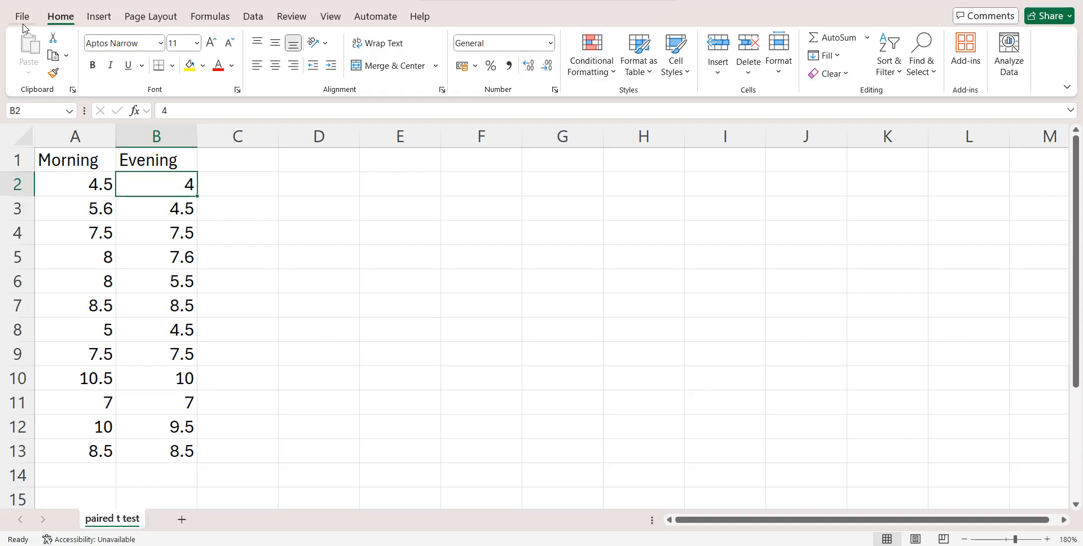
{"action": "left_click", "coordinate": [252, 281]}
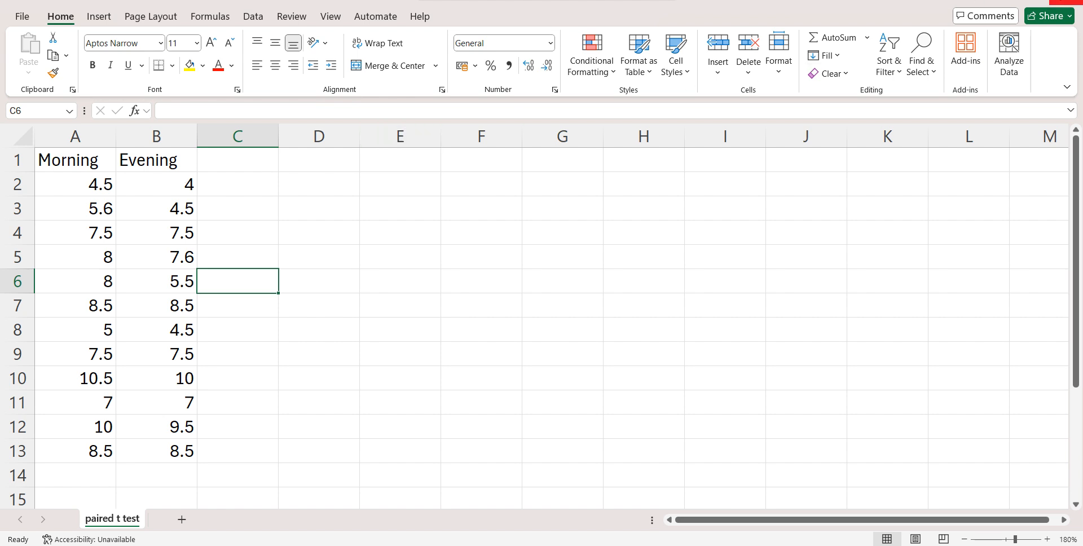
Close the CSV workbook and open the Paired T Test tool on the Agri Analyze website in the browser.
{"action": "left_click", "coordinate": [1067, 2]}
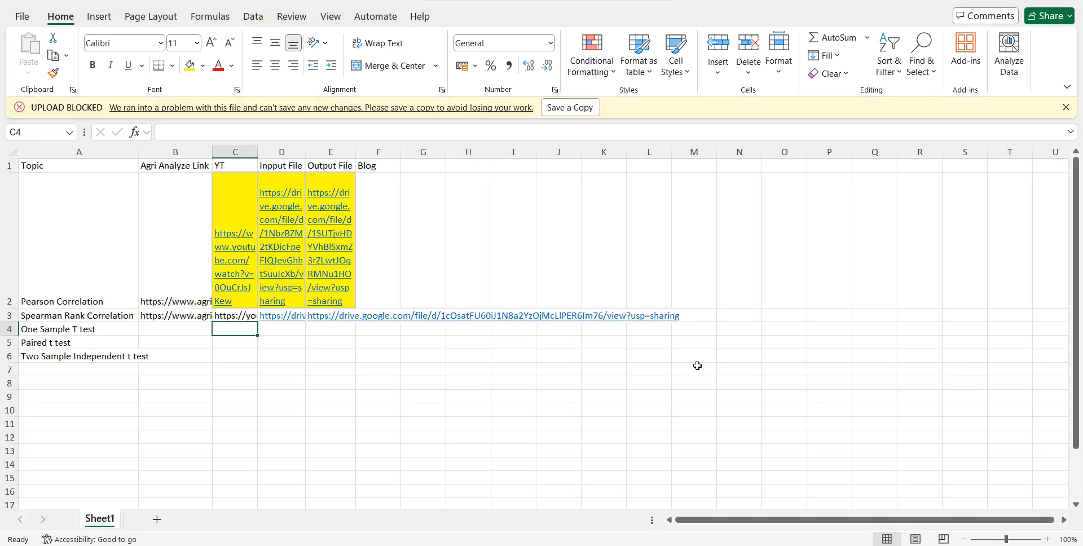
{"action": "left_click", "coordinate": [698, 545]}
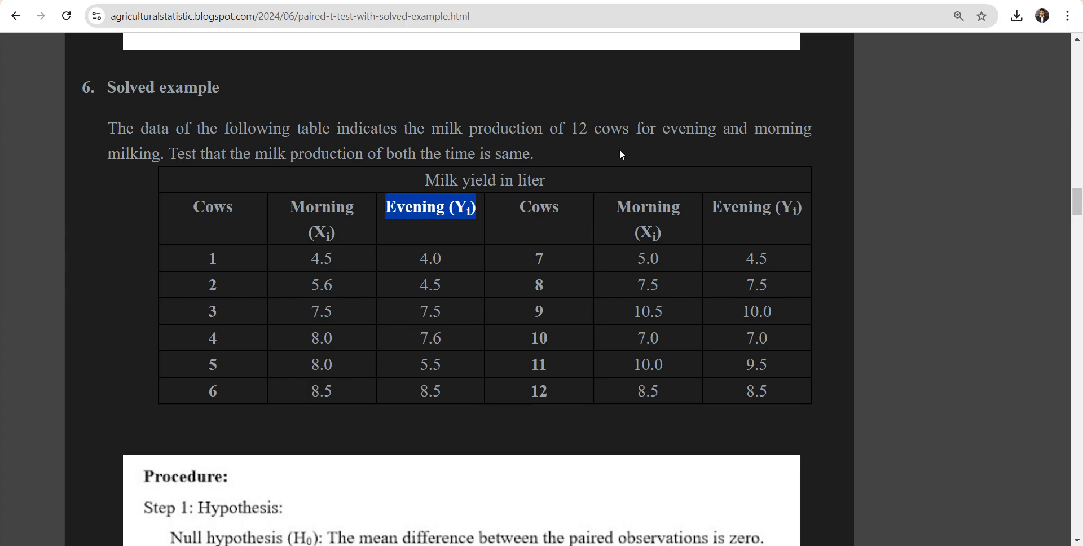
{"action": "left_click", "coordinate": [350, 1]}
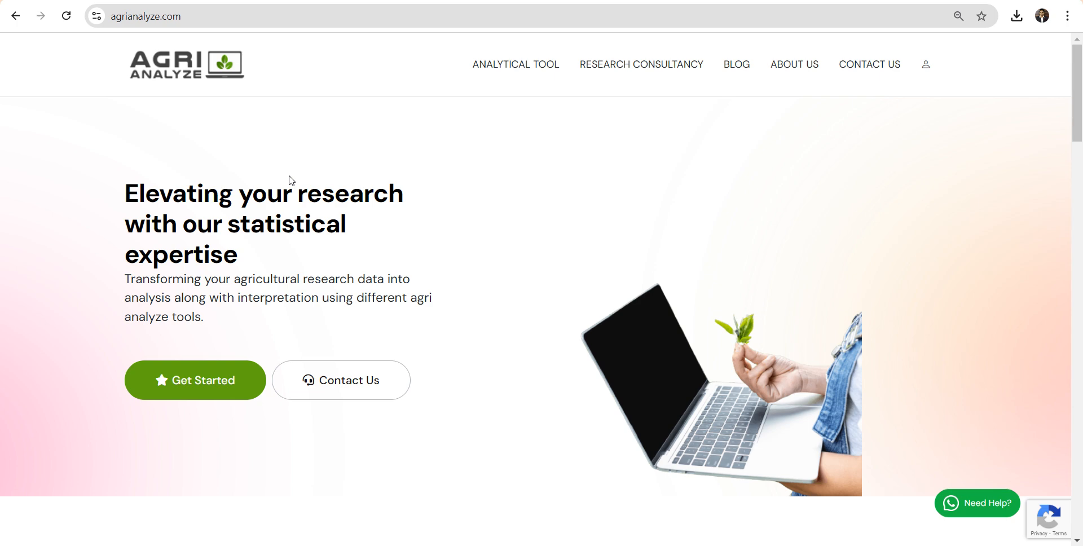
{"action": "mouse_move", "coordinate": [491, 73]}
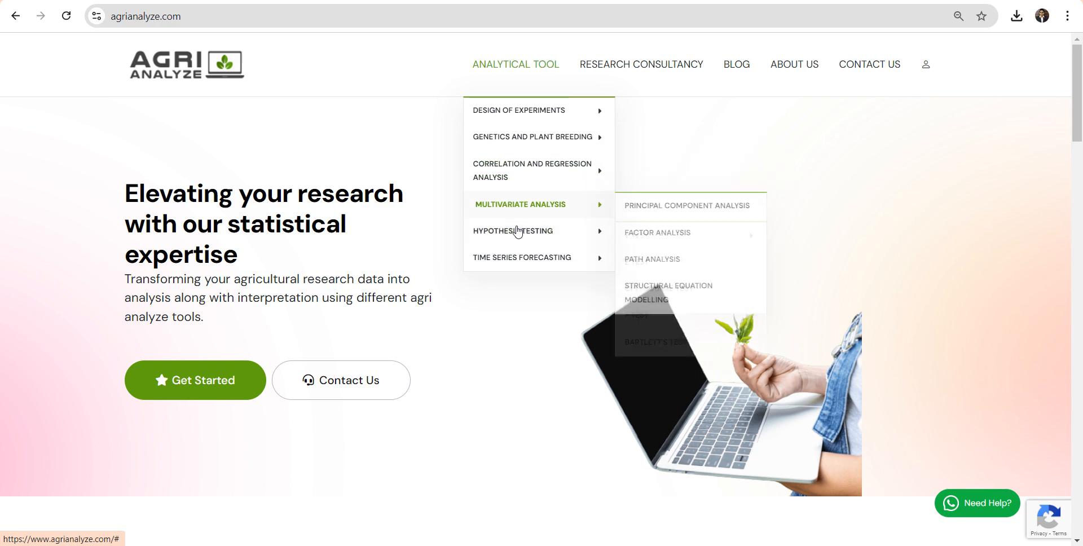
{"action": "mouse_move", "coordinate": [521, 238]}
{"action": "mouse_move", "coordinate": [663, 236]}
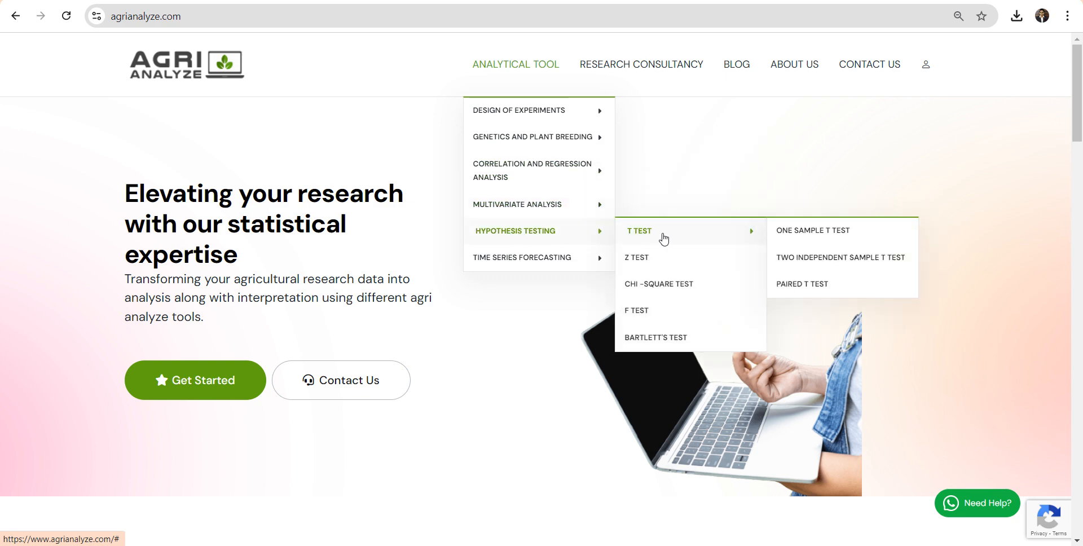
{"action": "left_click", "coordinate": [813, 288]}
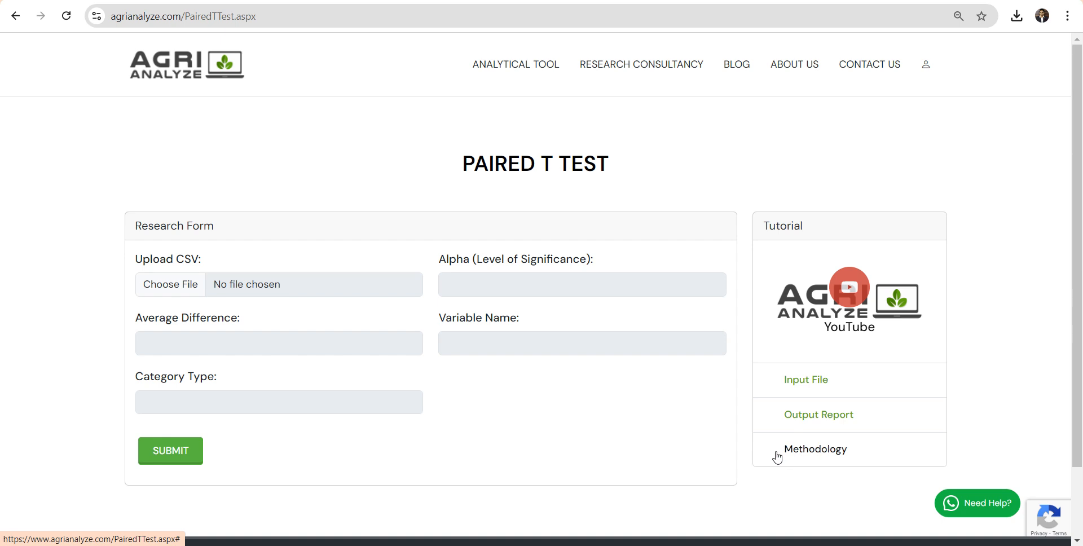
Upload "paired t test.csv" from the Downloads folder as the research form's CSV data.
{"action": "left_click", "coordinate": [182, 285]}
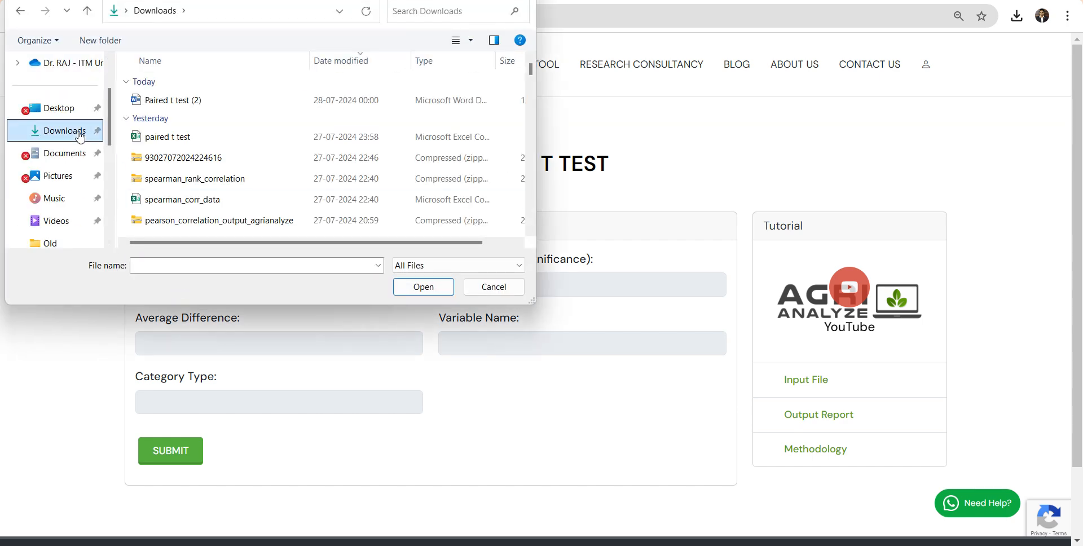
{"action": "left_click", "coordinate": [158, 139]}
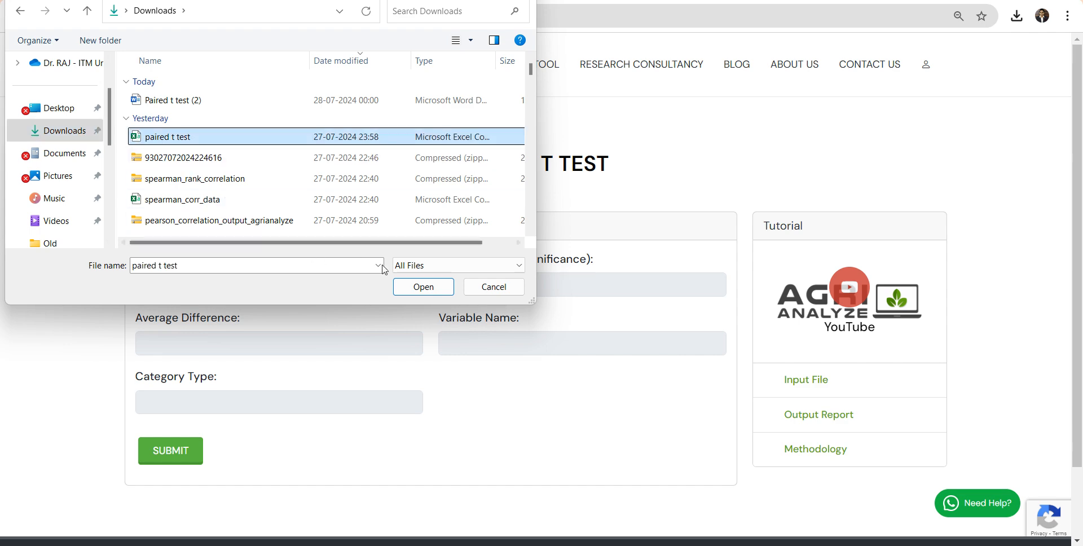
{"action": "left_click", "coordinate": [410, 289]}
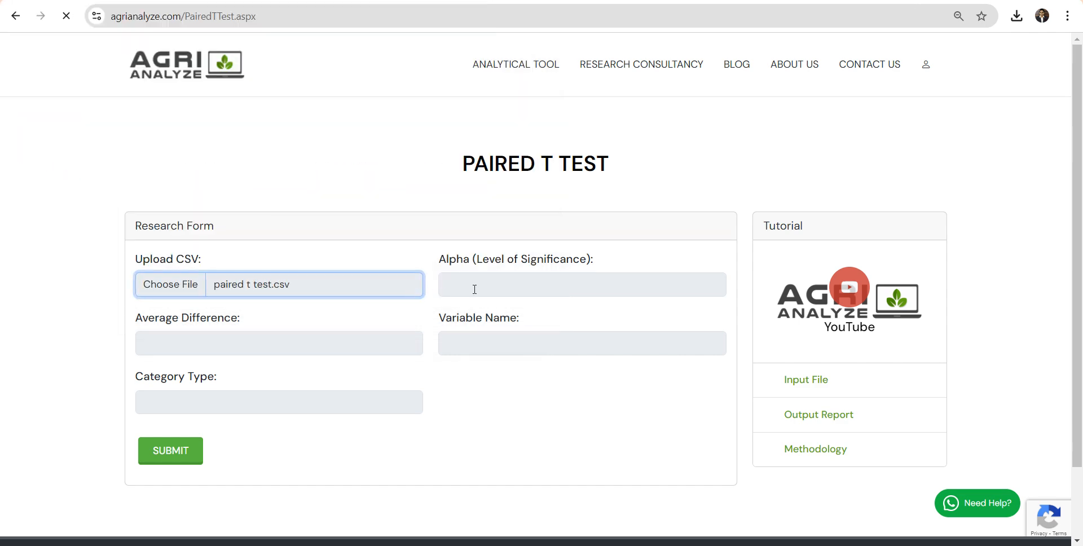
Set the level of significance (alpha) to 0.05 and the average difference to 0.
{"action": "left_click", "coordinate": [483, 309]}
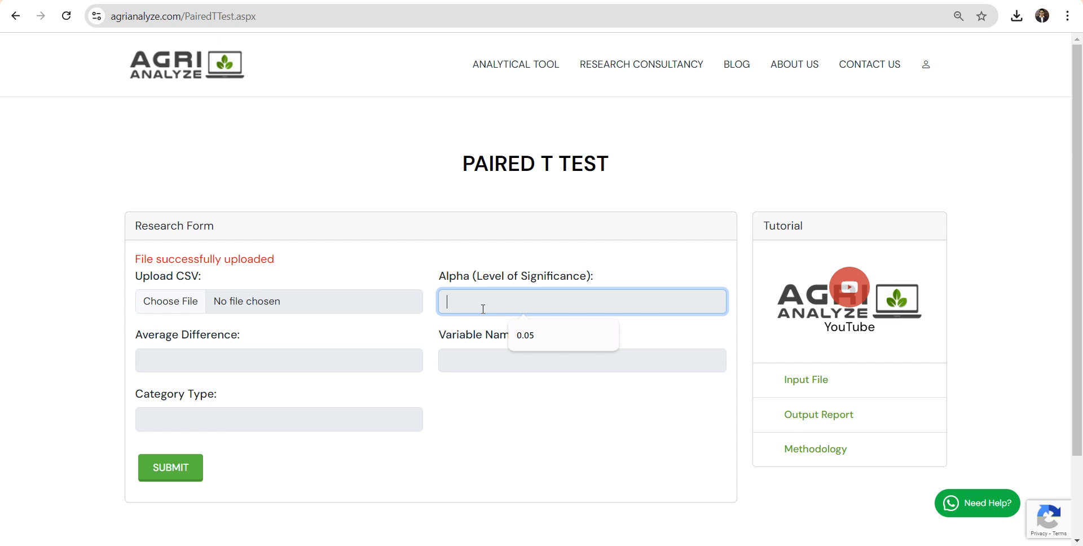
{"action": "type", "text": "0"}
{"action": "type", "text": "."}
{"action": "type", "text": "05"}
{"action": "key", "text": "BackSpace"}
{"action": "type", "text": "5"}
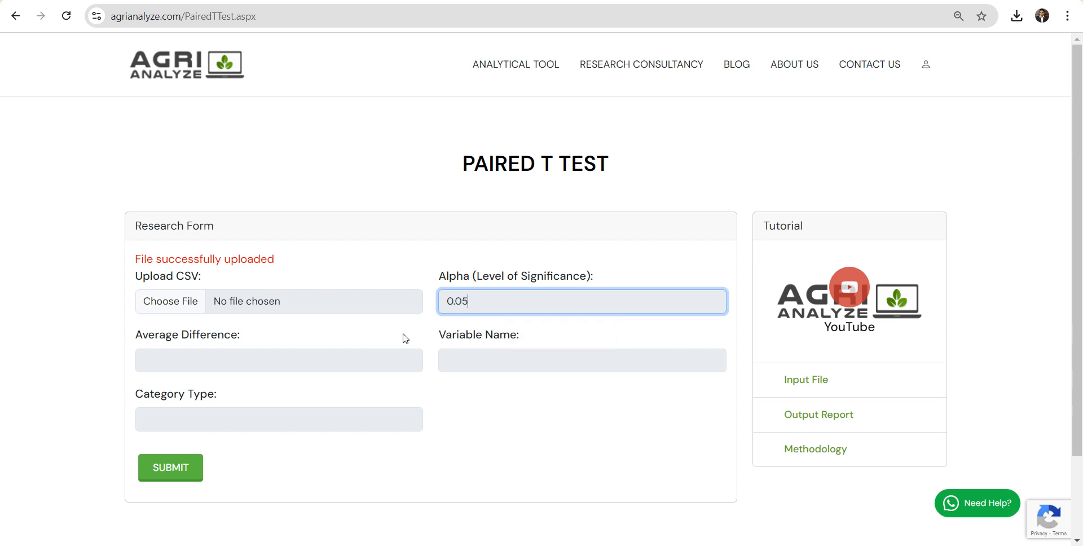
{"action": "left_click", "coordinate": [263, 365]}
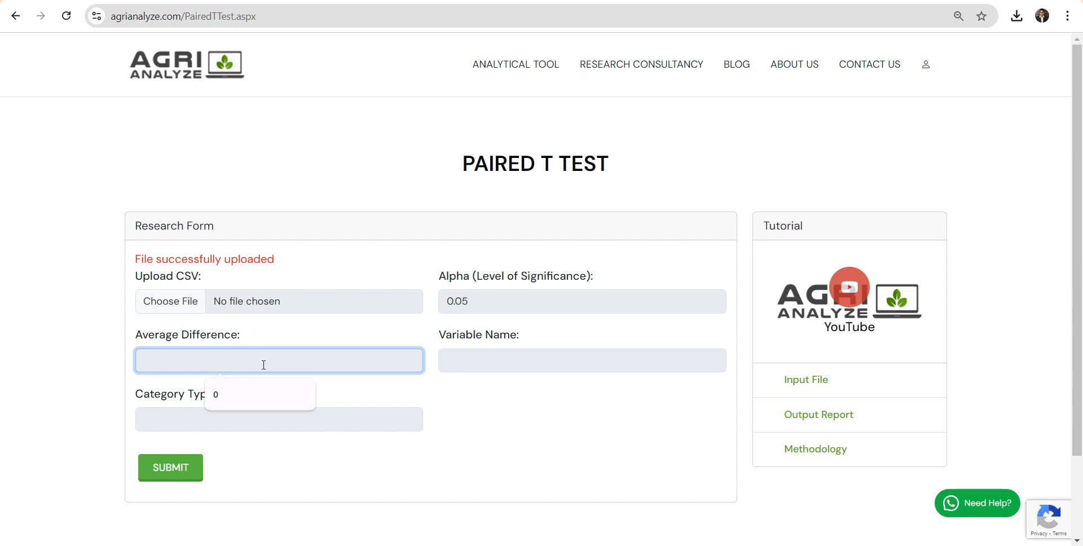
{"action": "type", "text": "0"}
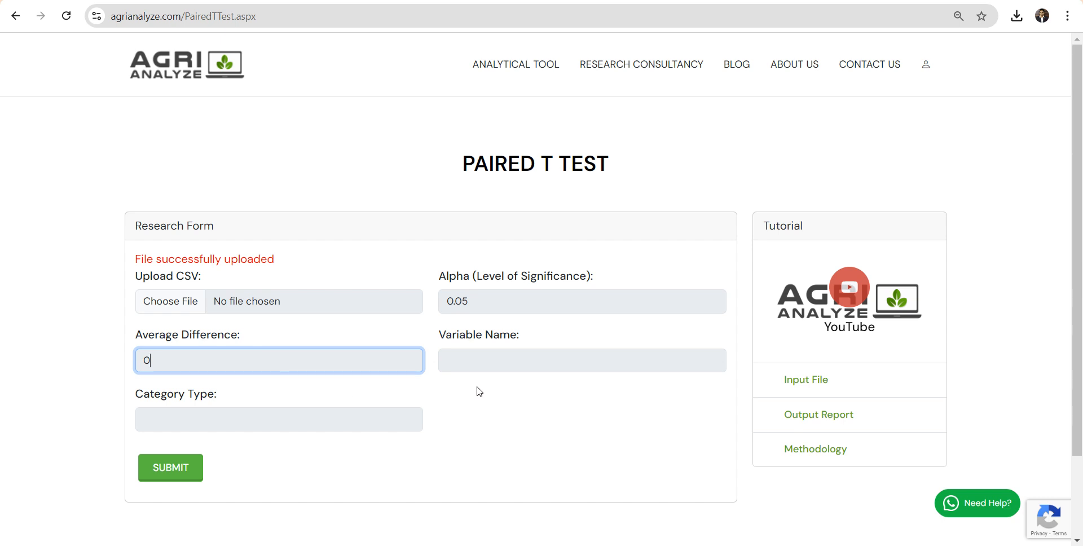
Set the variable name to "Milk Yield" and the category type to "Time of Milking" in the research form.
{"action": "left_click", "coordinate": [519, 369]}
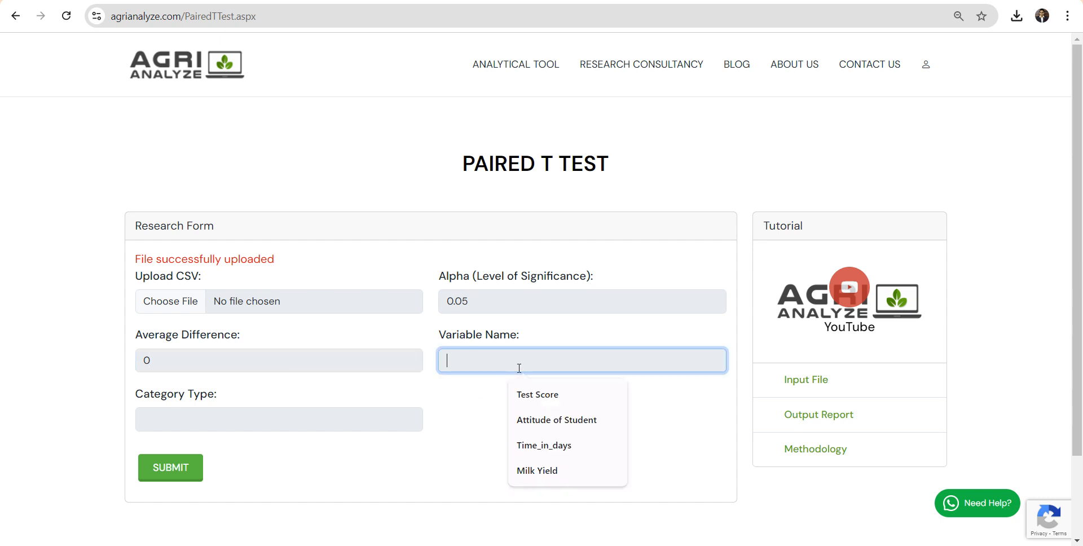
{"action": "type", "text": "M"}
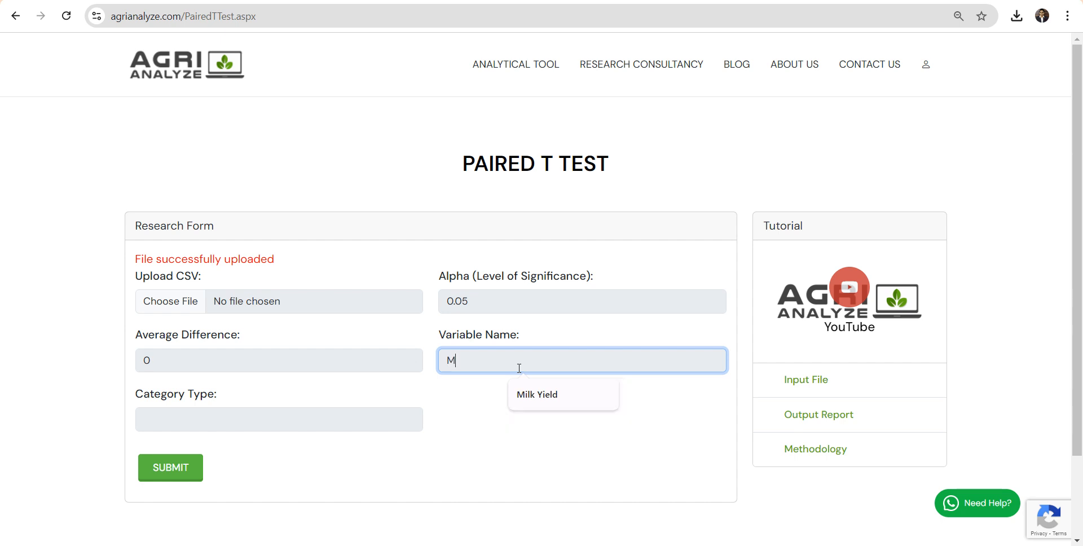
{"action": "type", "text": "ilk Yield"}
{"action": "left_click", "coordinate": [231, 412]}
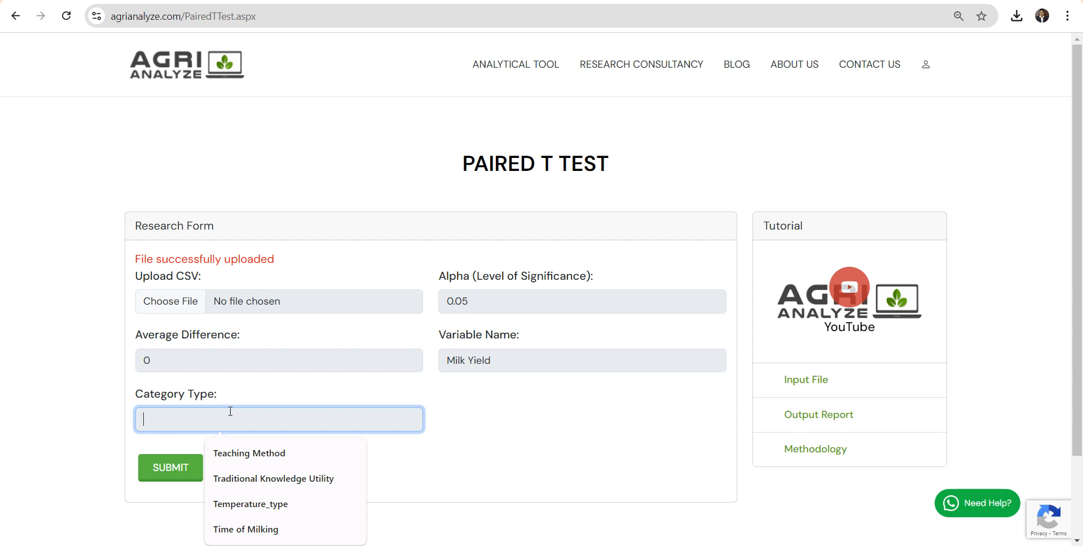
{"action": "type", "text": "Ti"}
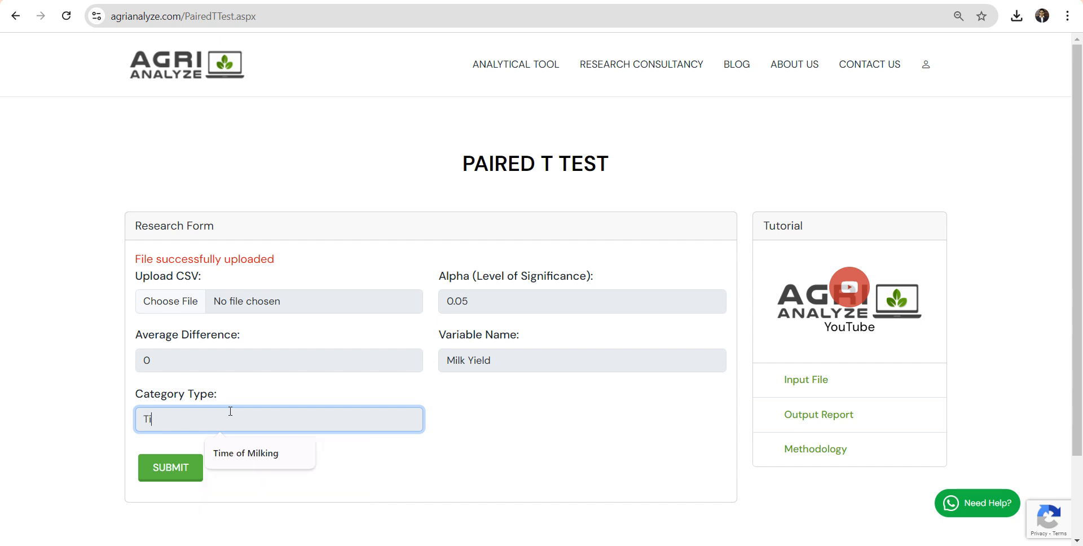
{"action": "type", "text": "me of Milking"}
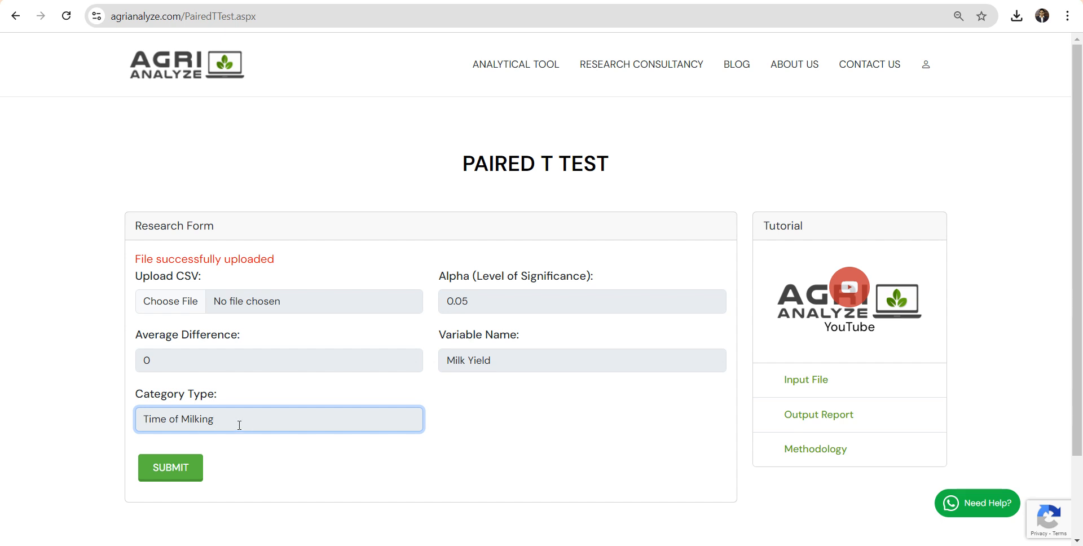
{"action": "left_click", "coordinate": [315, 474]}
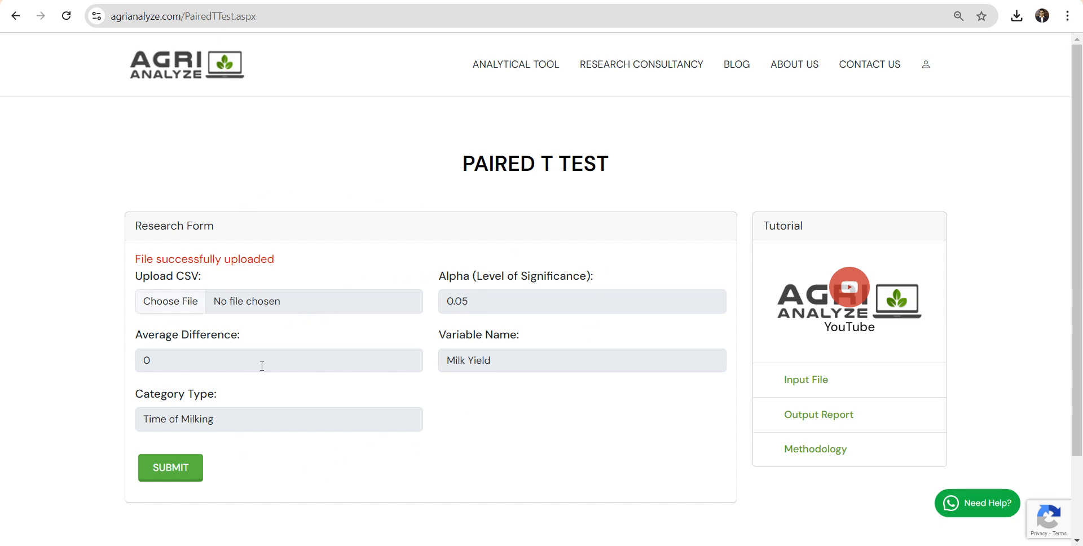
Submit the research form and its summary, and download the analysis report.
{"action": "left_click", "coordinate": [171, 467]}
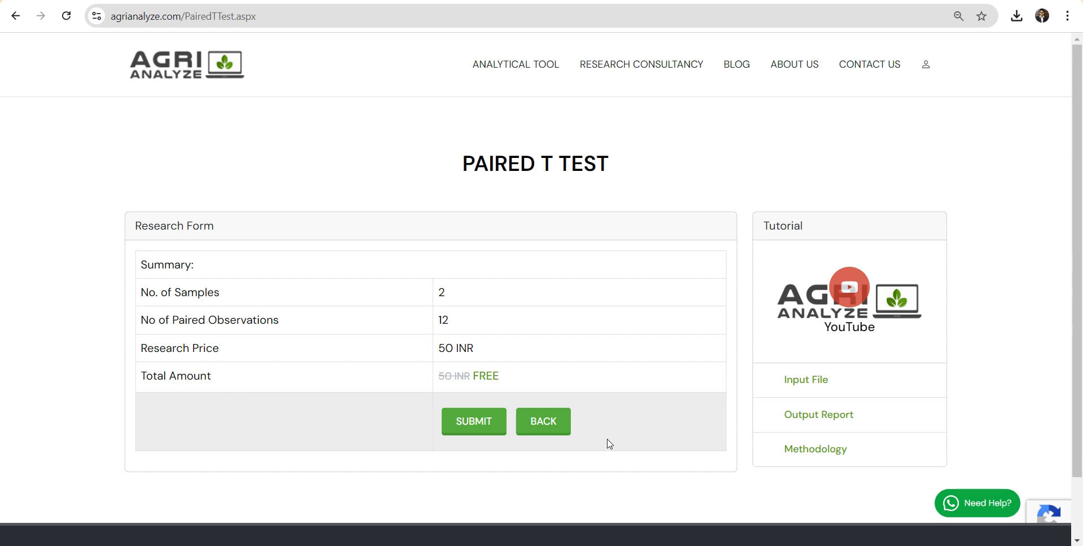
{"action": "left_click", "coordinate": [485, 421]}
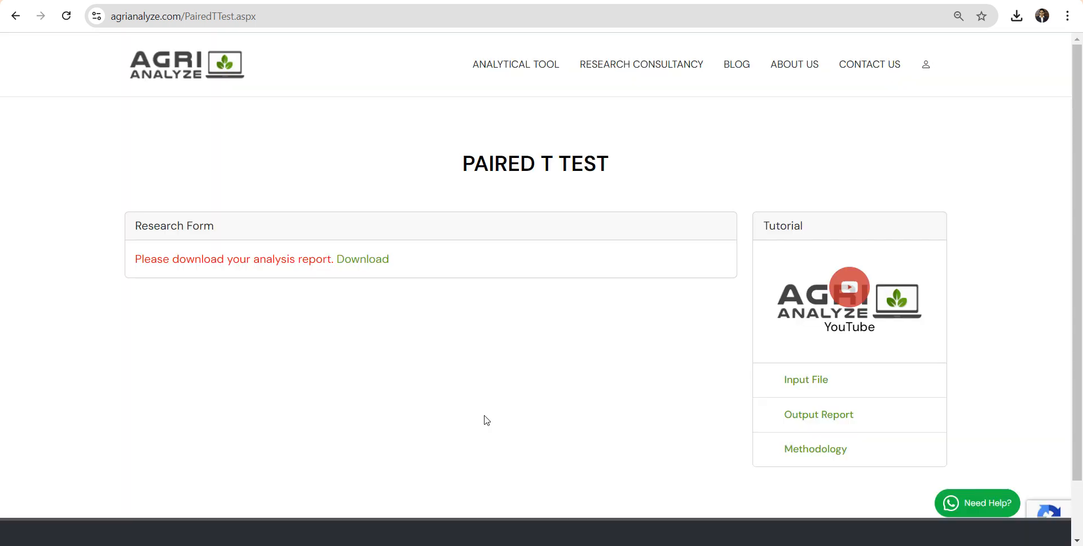
{"action": "left_click", "coordinate": [364, 261]}
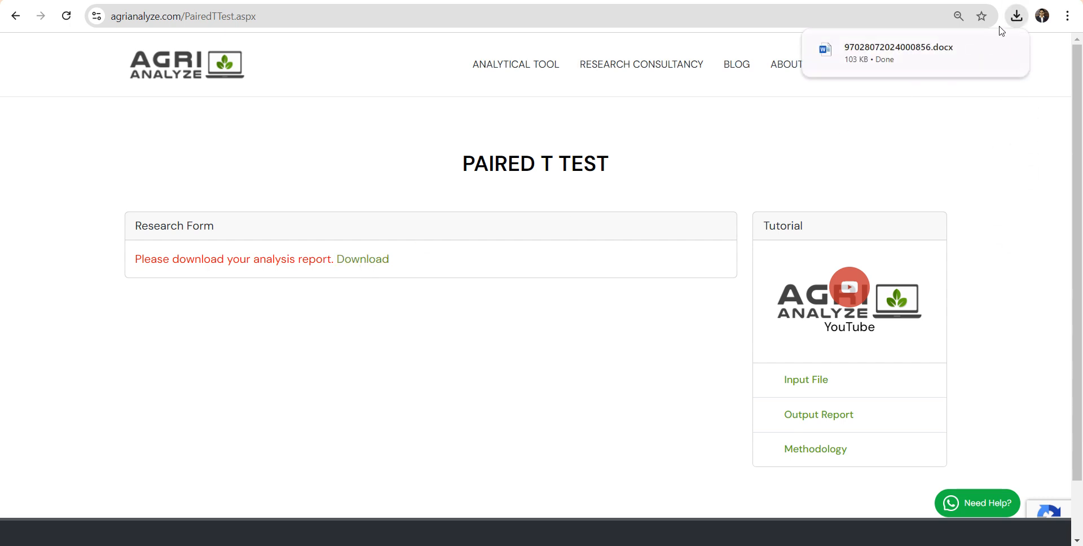
Open the downloaded analysis report in Word and enable editing.
{"action": "left_click", "coordinate": [918, 49]}
{"action": "mouse_move", "coordinate": [918, 50]}
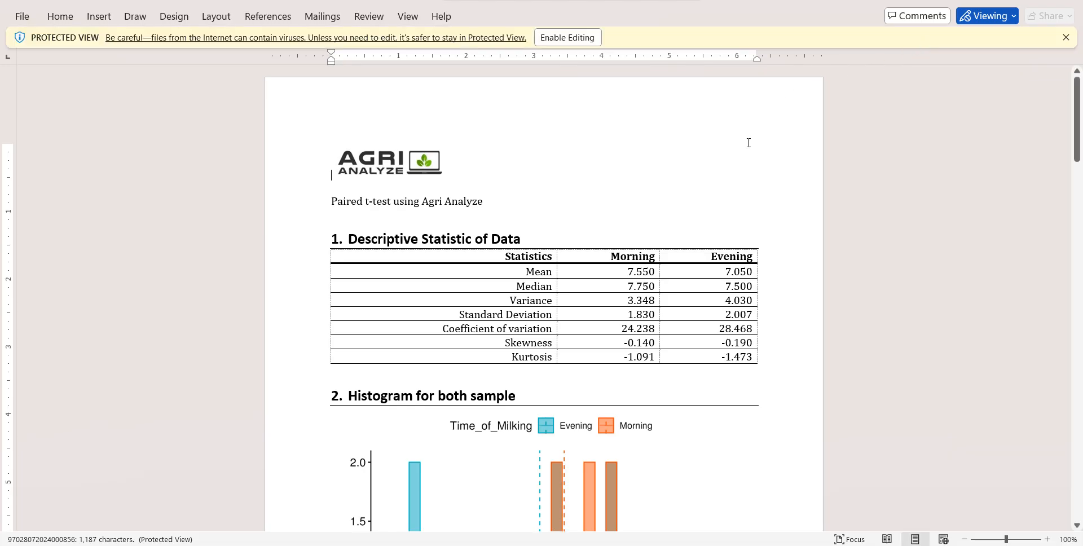
{"action": "left_click", "coordinate": [576, 37]}
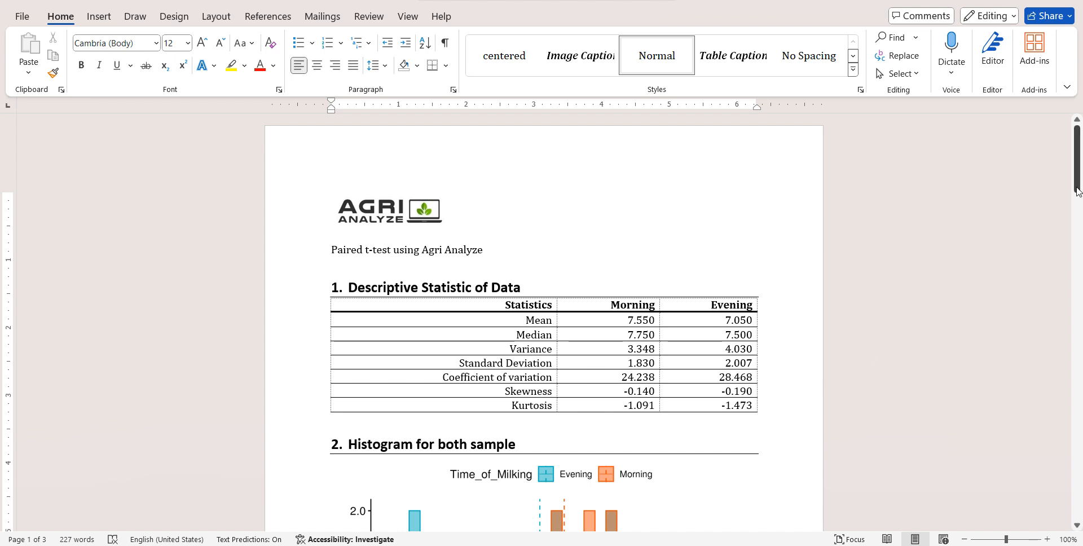
Examine the histogram and the box plot of the morning and evening samples in the report.
{"action": "left_click_drag", "start_coordinate": [1078, 190], "coordinate": [1080, 242]}
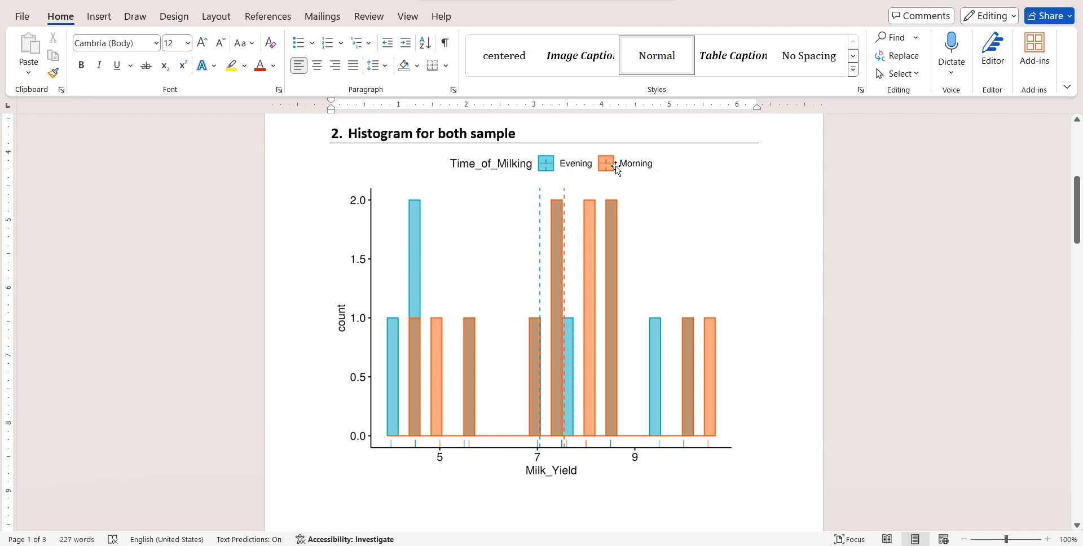
{"action": "left_click_drag", "start_coordinate": [1076, 237], "coordinate": [1078, 320]}
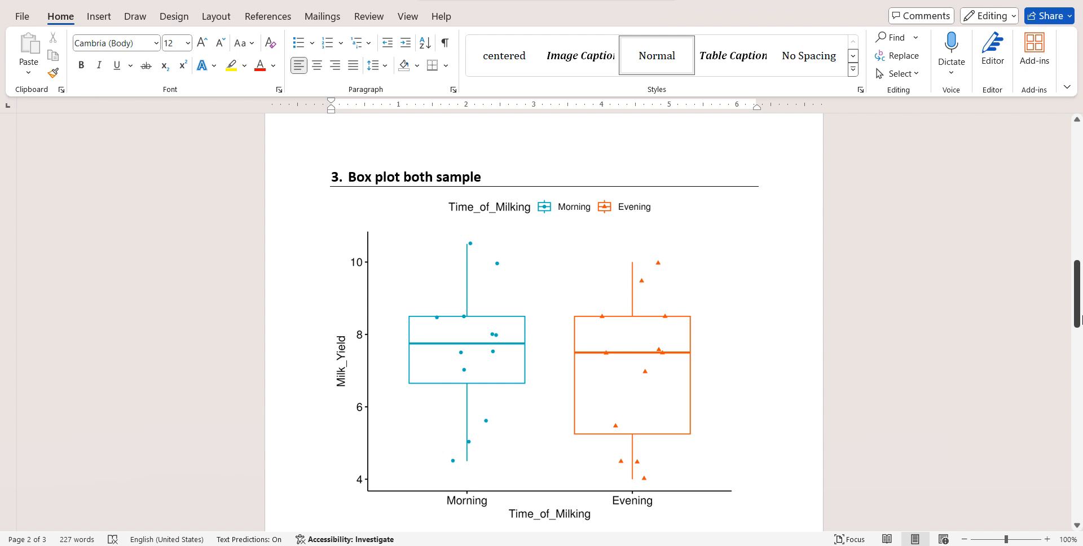
{"action": "left_click", "coordinate": [638, 336]}
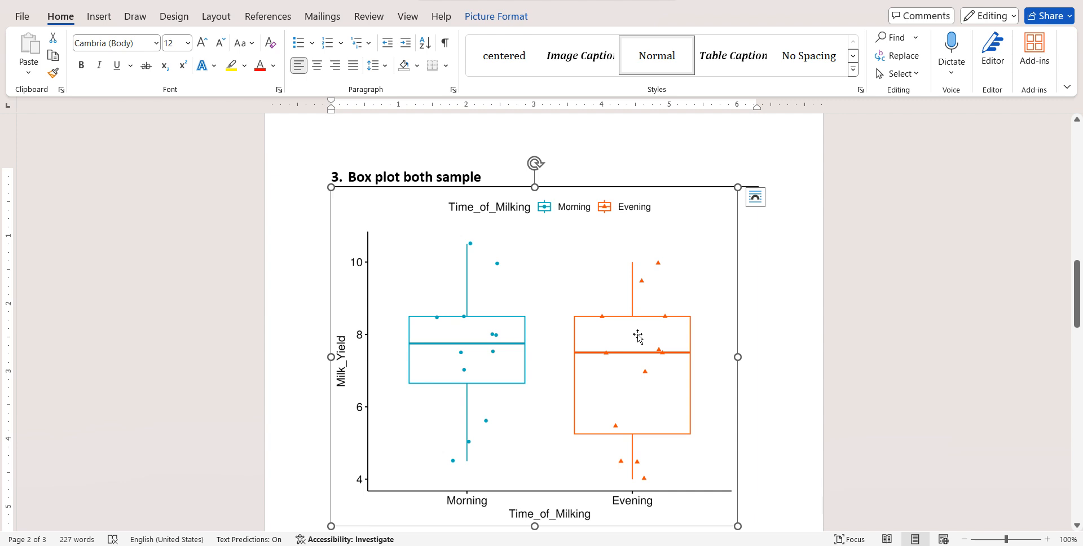
{"action": "left_click", "coordinate": [784, 347]}
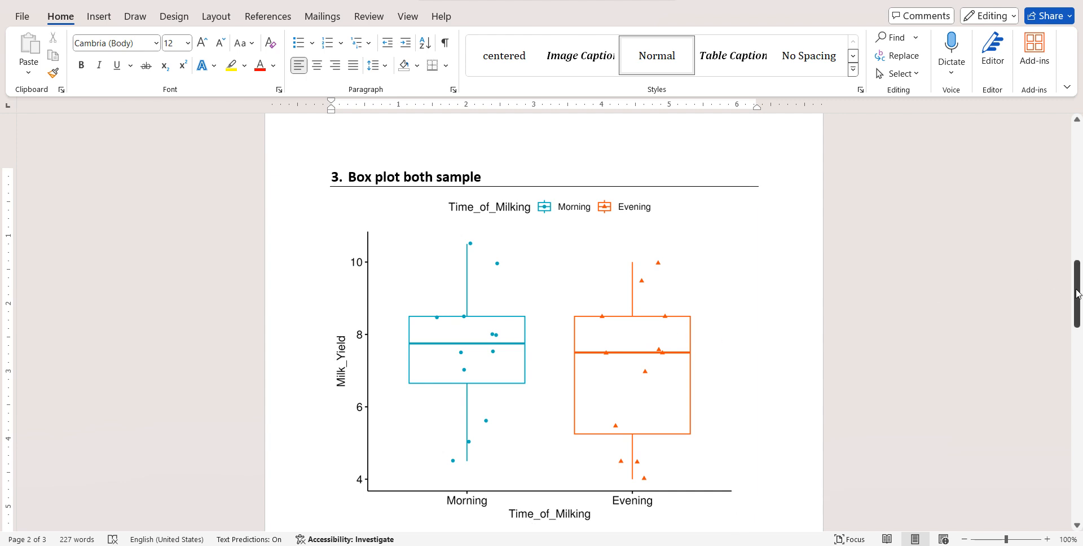